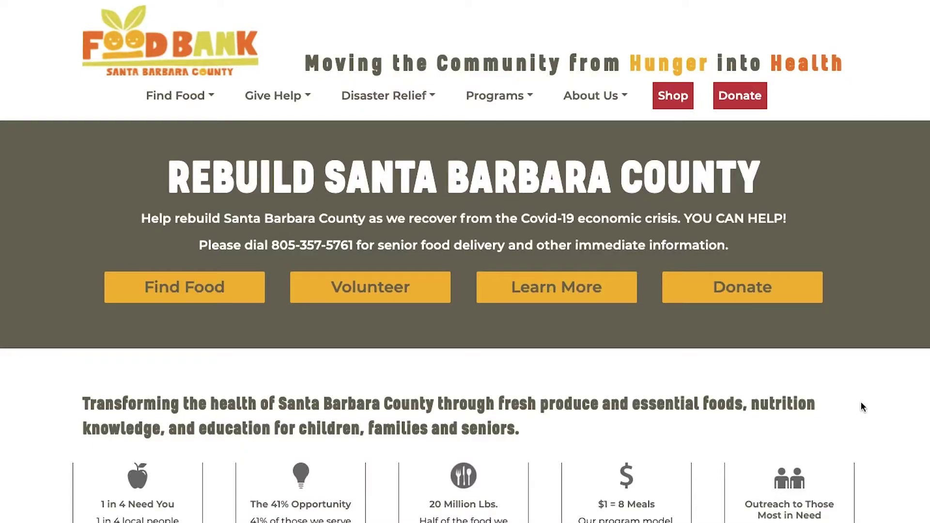
- Go from the Food Bank homepage banner to the Volunteer With Us page
left_click(371, 296)
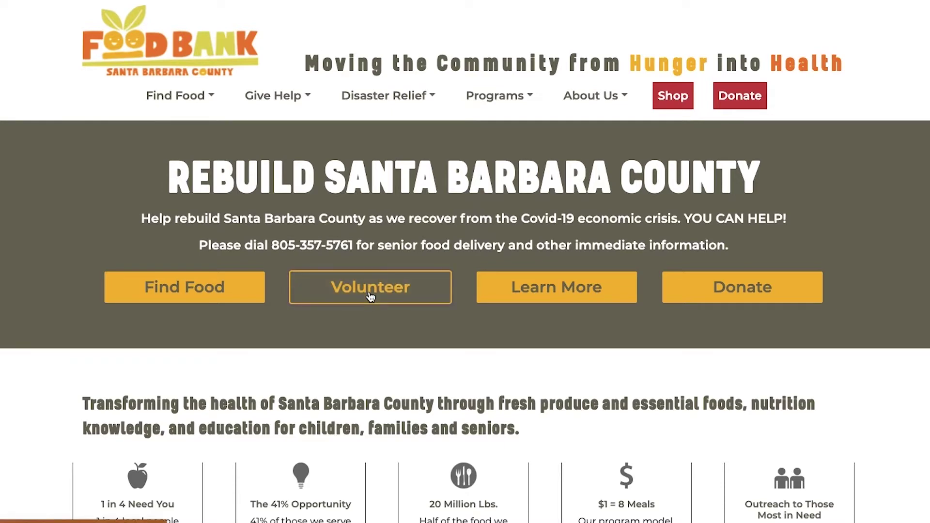
- Scroll down the Volunteer With Us page to the county volunteer sign-up options
scroll(542, 398, "down", 3)
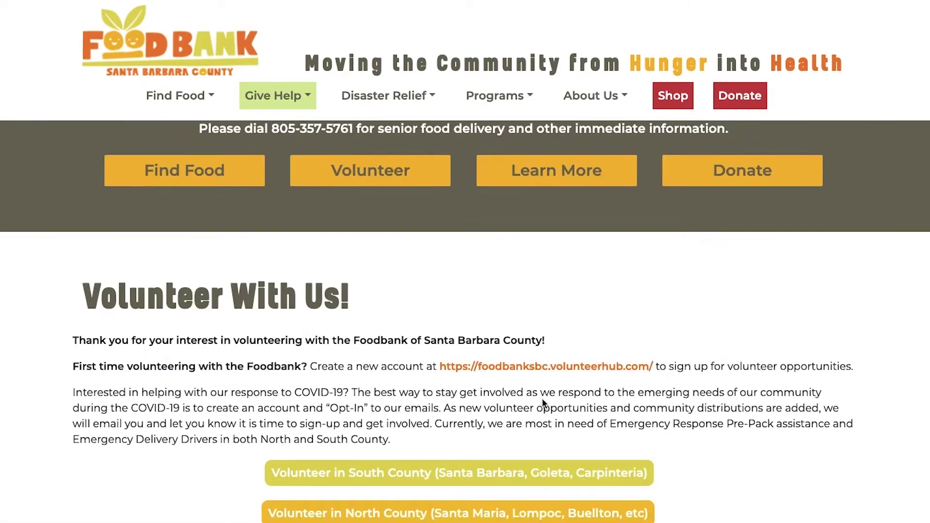
scroll(542, 402, "down", 2)
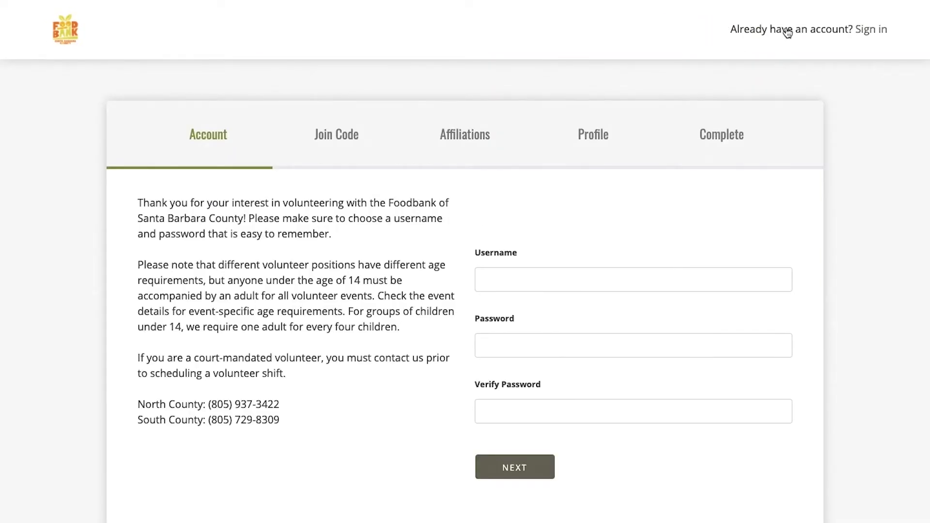
- Fill the account step with saved autofill credentials and leave the optional join code blank
left_click(626, 271)
type("p")
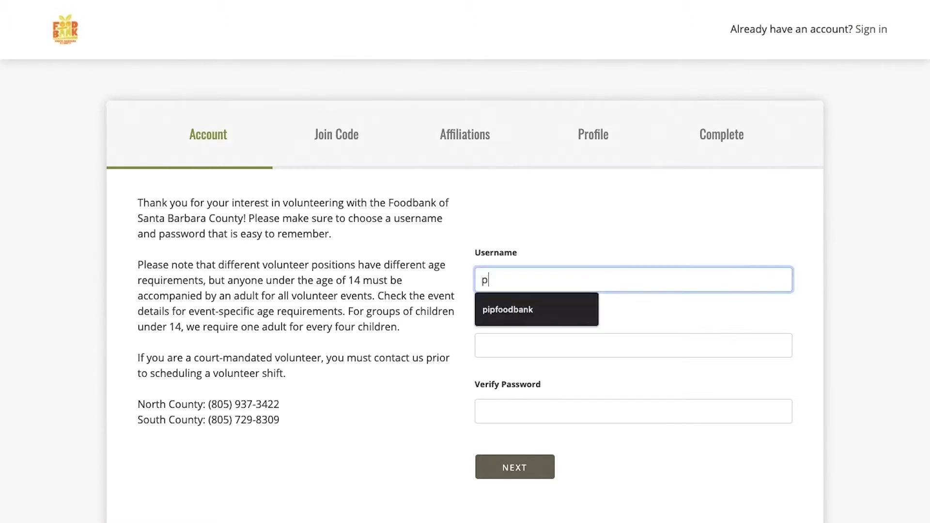
type("ip")
left_click(590, 318)
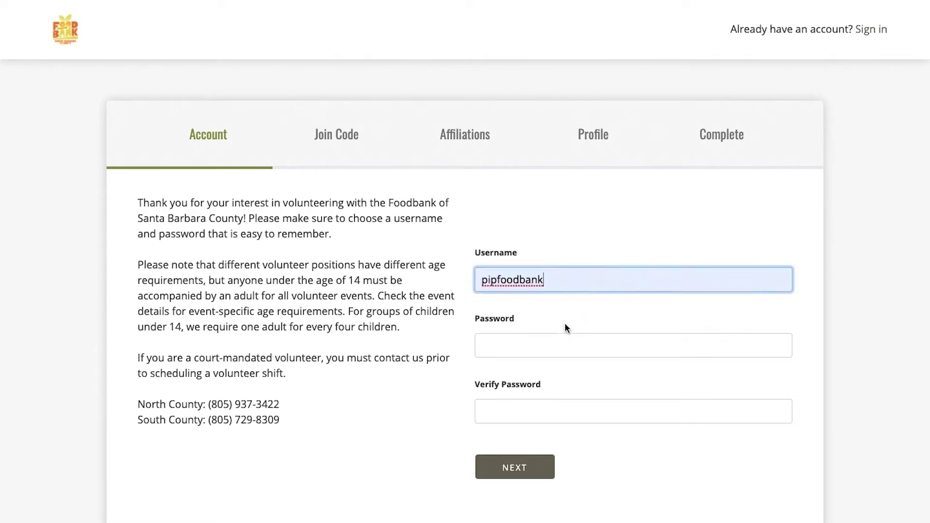
left_click(521, 468)
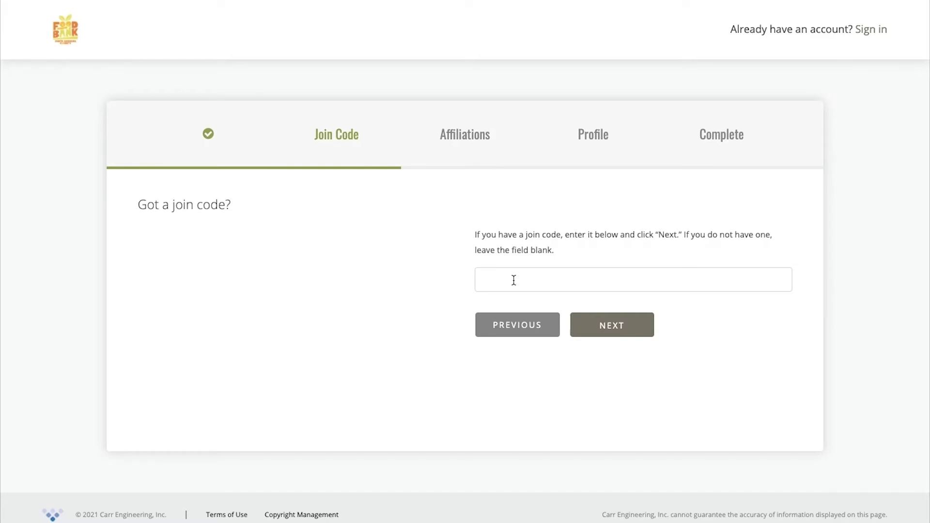
left_click(514, 280)
left_click(619, 329)
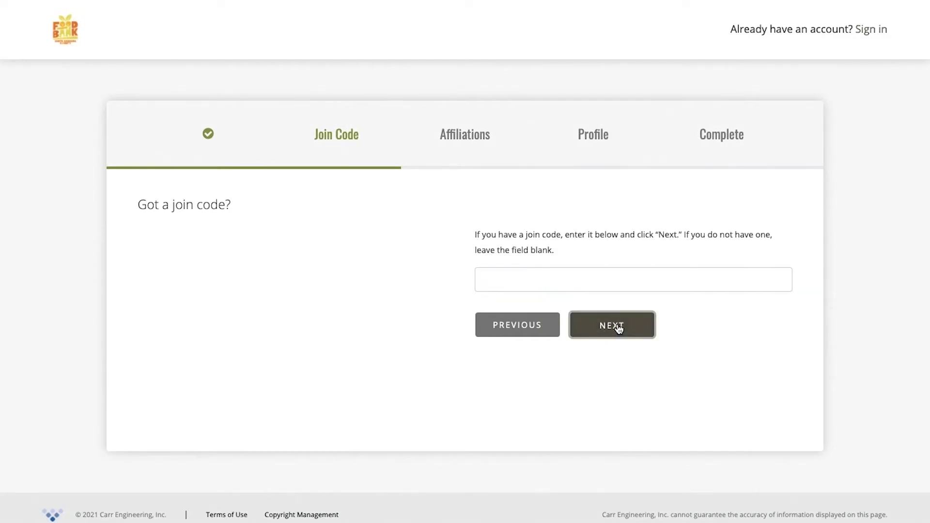
- Mark bilingual English/Spanish plus recurring, disaster response, events and food drives, and gleaning interests
scroll(650, 352, "down", 1)
scroll(651, 349, "down", 2)
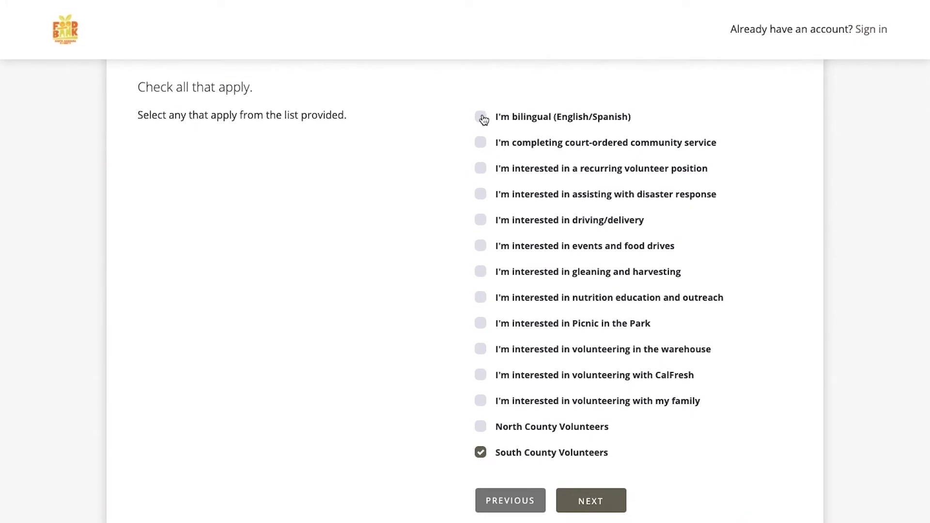
left_click(480, 116)
left_click(481, 169)
left_click(482, 195)
left_click(482, 249)
left_click(482, 272)
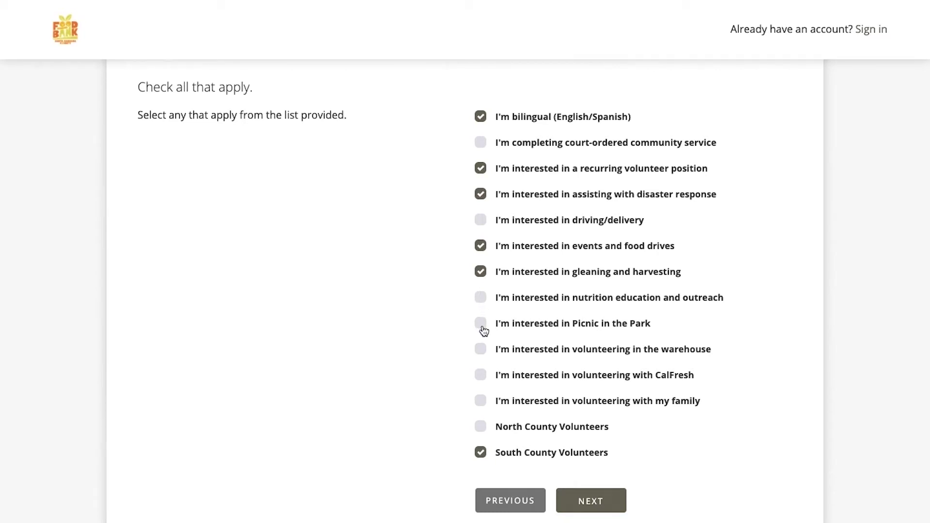
- Leave North County unchecked, add family and CalFresh volunteering, and submit the checklist
left_click(482, 428)
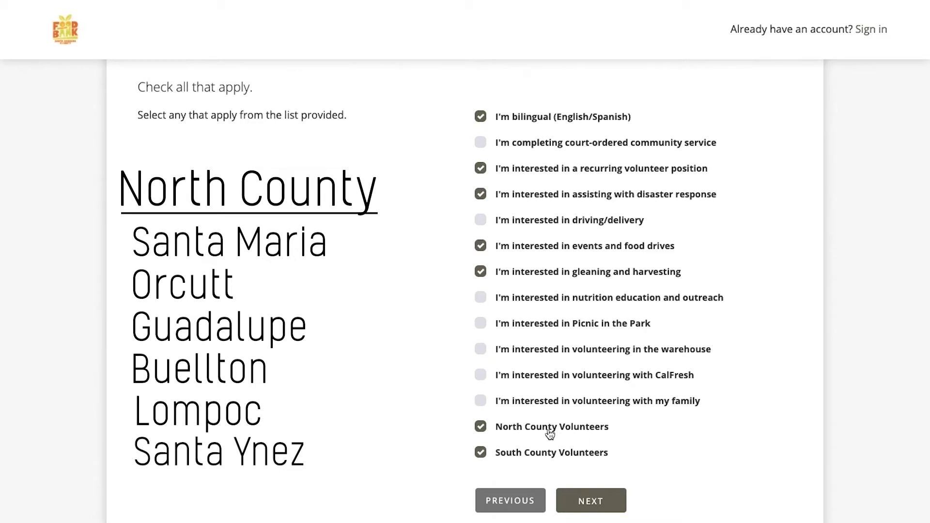
left_click(481, 428)
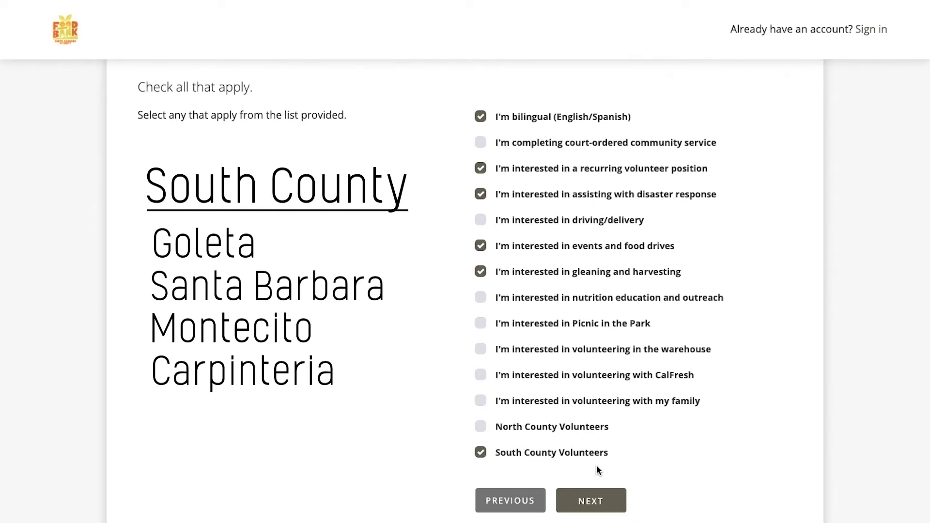
left_click(481, 401)
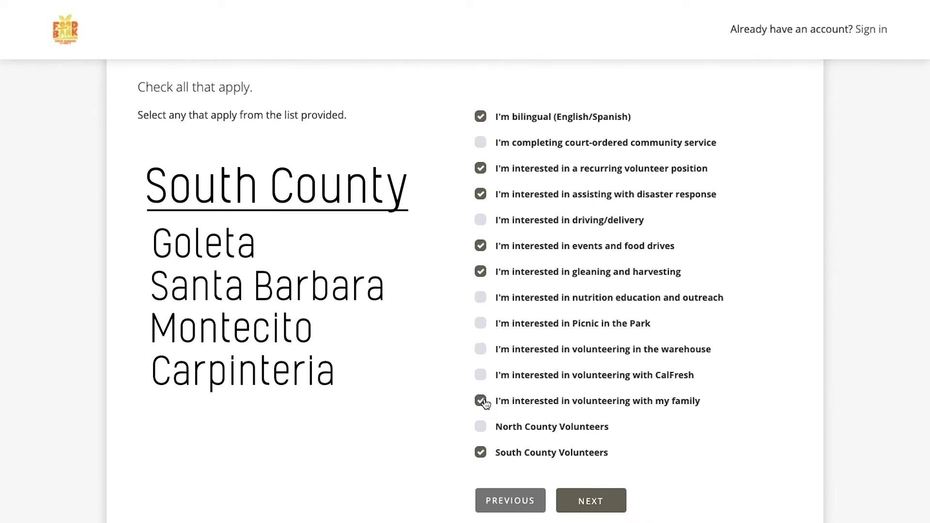
left_click(481, 375)
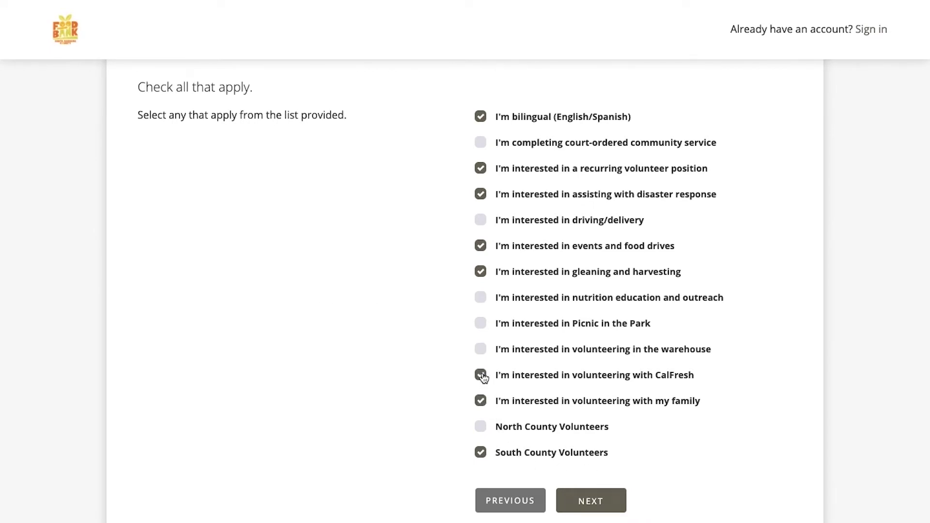
left_click(598, 500)
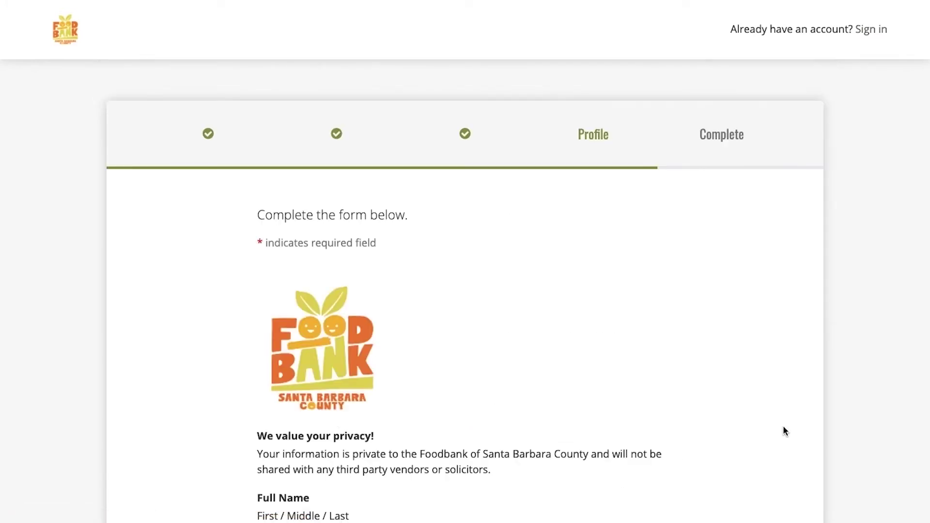
- Read through the Profile form and confidentiality waiver down to the signature fields
scroll(782, 425, "down", 1)
scroll(783, 425, "down", 1)
scroll(783, 425, "down", 2)
scroll(783, 425, "down", 2)
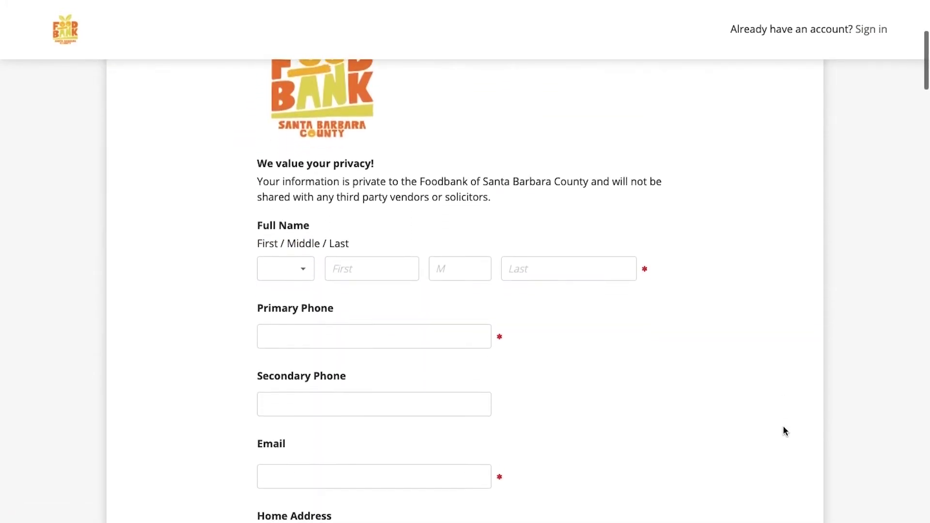
scroll(783, 431, "down", 1)
scroll(783, 430, "down", 1)
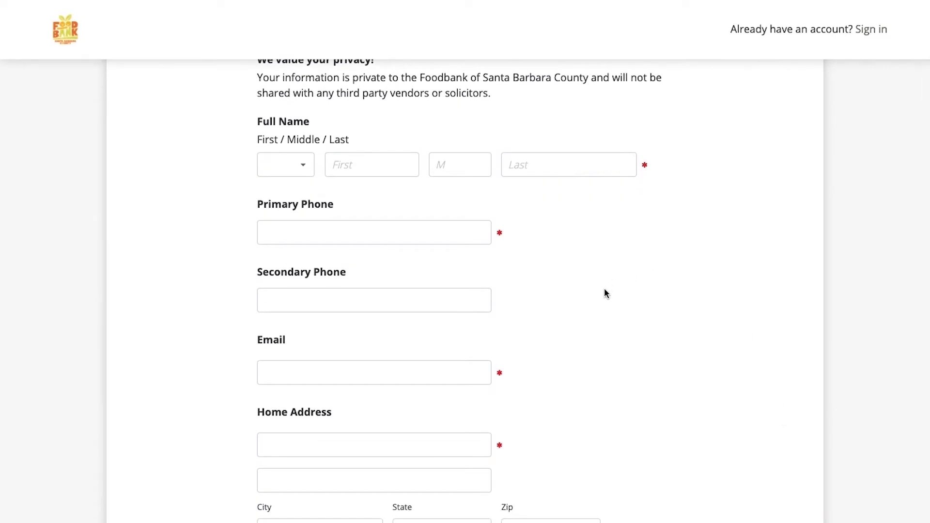
scroll(604, 293, "down", 1)
scroll(605, 293, "down", 1)
scroll(605, 293, "up", 1)
scroll(605, 293, "down", 2)
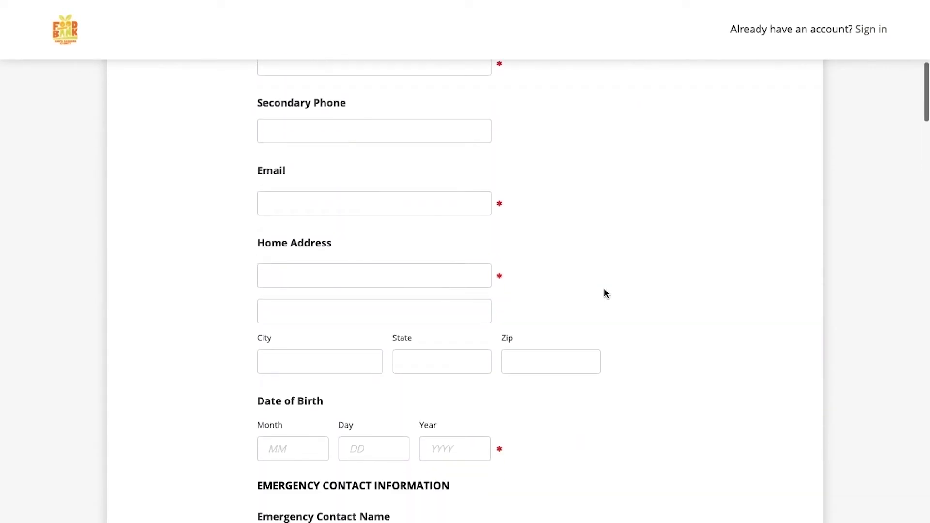
scroll(604, 292, "down", 3)
scroll(604, 293, "down", 2)
scroll(582, 329, "down", 7)
scroll(545, 369, "down", 2)
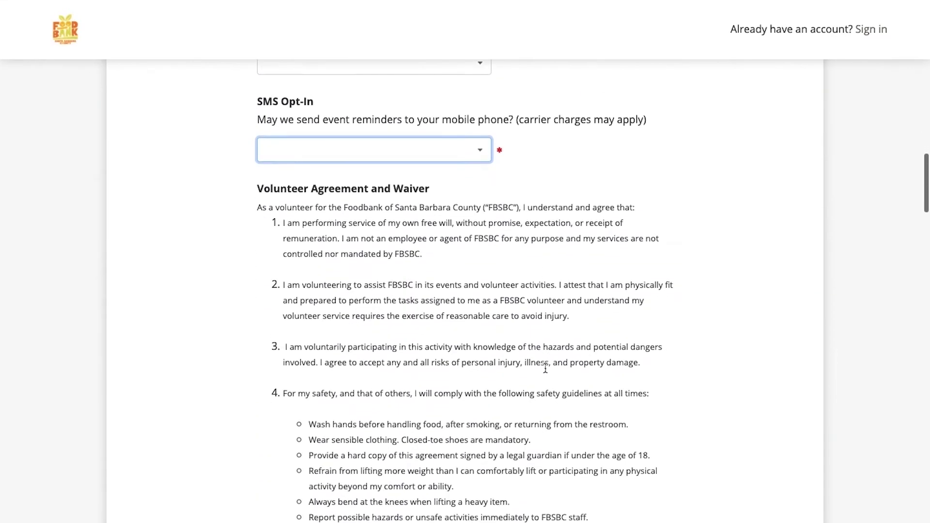
scroll(545, 369, "down", 1)
left_click_drag(242, 140, 436, 143)
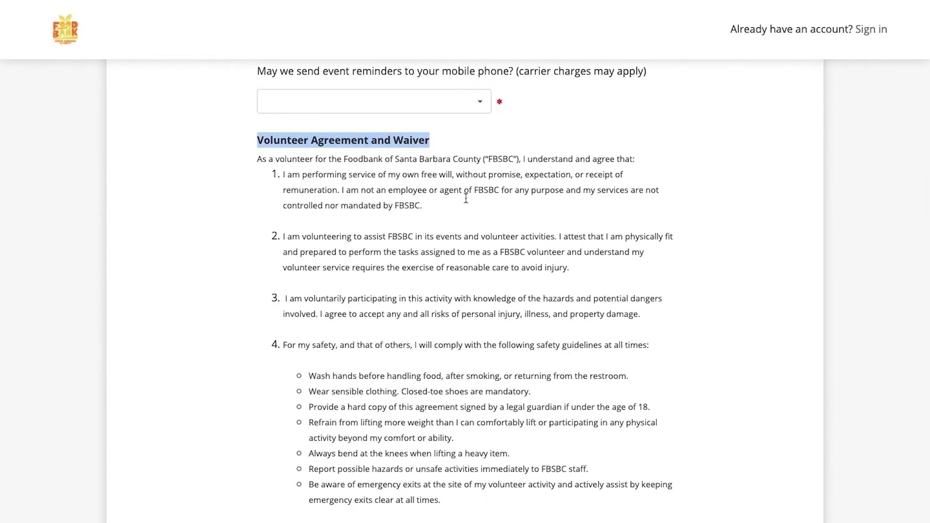
scroll(480, 242, "down", 1)
scroll(494, 294, "down", 2)
scroll(495, 294, "down", 1)
scroll(495, 293, "down", 2)
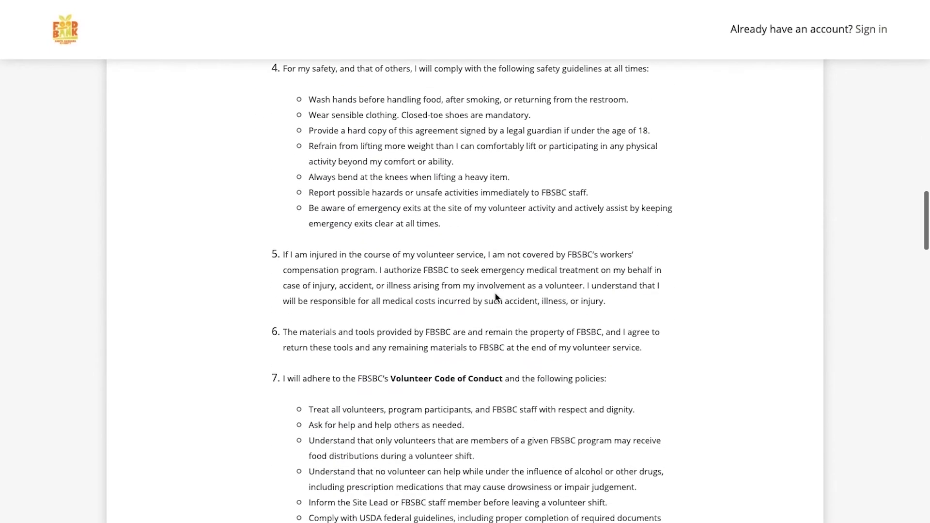
scroll(495, 297, "down", 1)
scroll(495, 297, "down", 2)
scroll(495, 296, "down", 1)
scroll(495, 294, "down", 3)
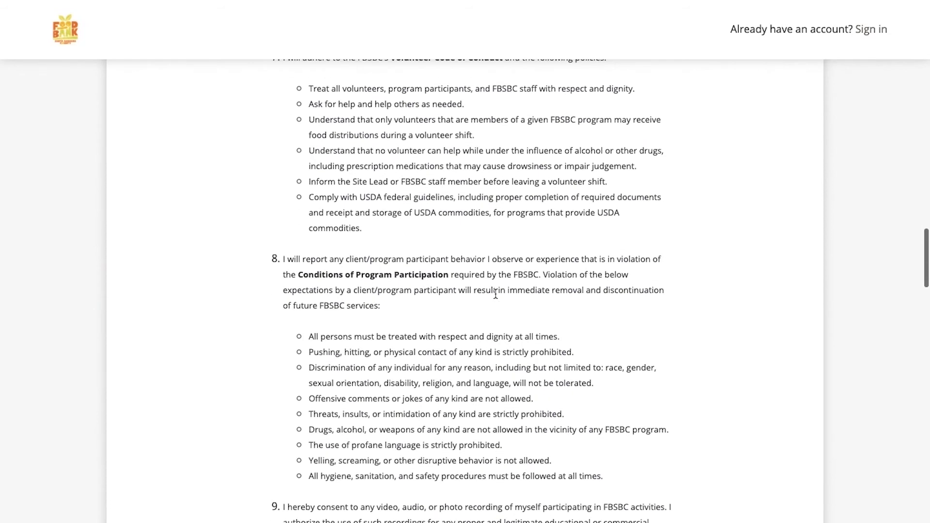
scroll(495, 294, "down", 2)
scroll(495, 295, "down", 1)
scroll(495, 294, "down", 3)
scroll(495, 295, "down", 3)
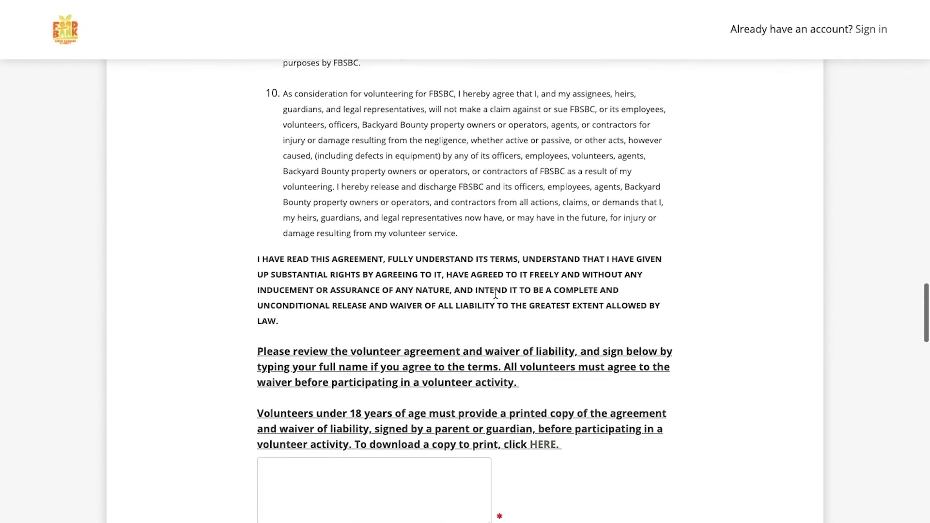
scroll(495, 293, "down", 1)
scroll(495, 294, "down", 3)
scroll(495, 294, "down", 2)
scroll(495, 293, "down", 5)
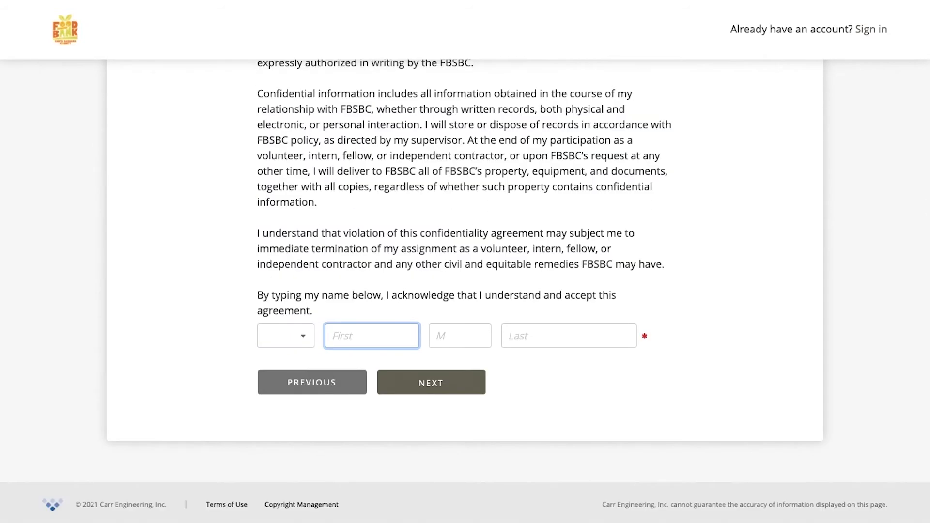
- Sign the agreement with a first and last name and submit
type("Pip")
left_click(547, 338)
type("Foodbank")
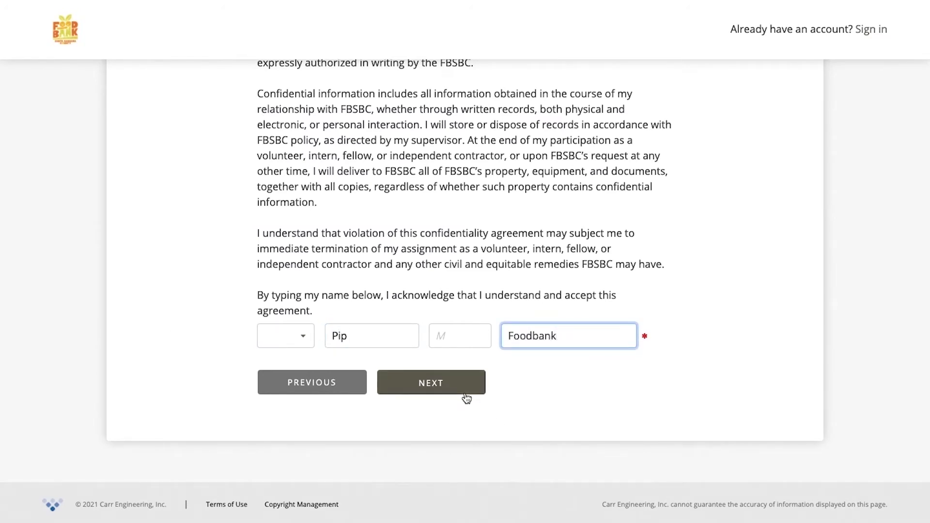
left_click(468, 388)
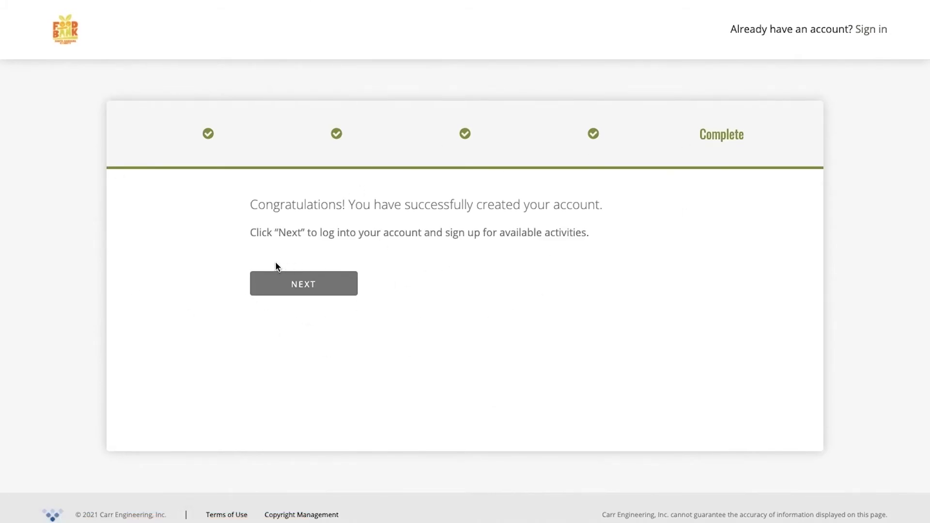
- Sign in to the volunteer Events page and scroll to the December 2021 shift calendar
left_click(327, 286)
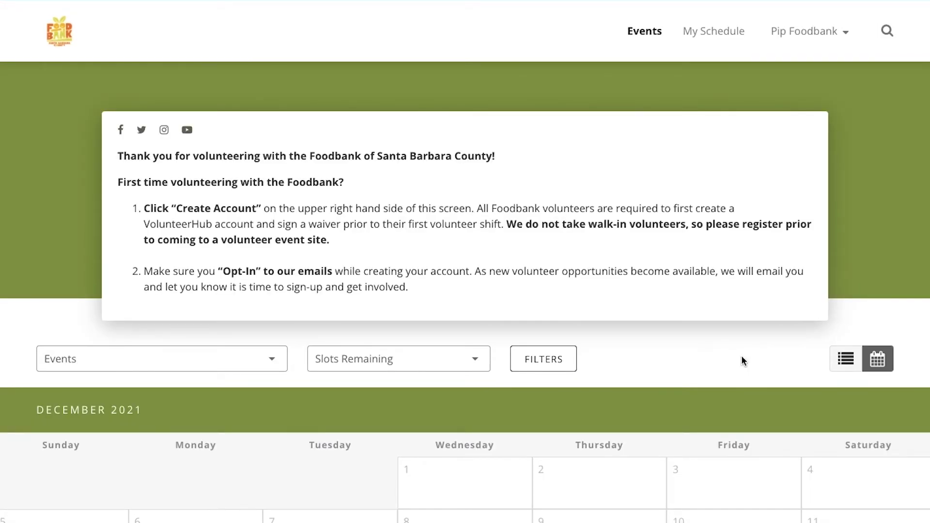
scroll(743, 361, "down", 1)
scroll(743, 361, "down", 2)
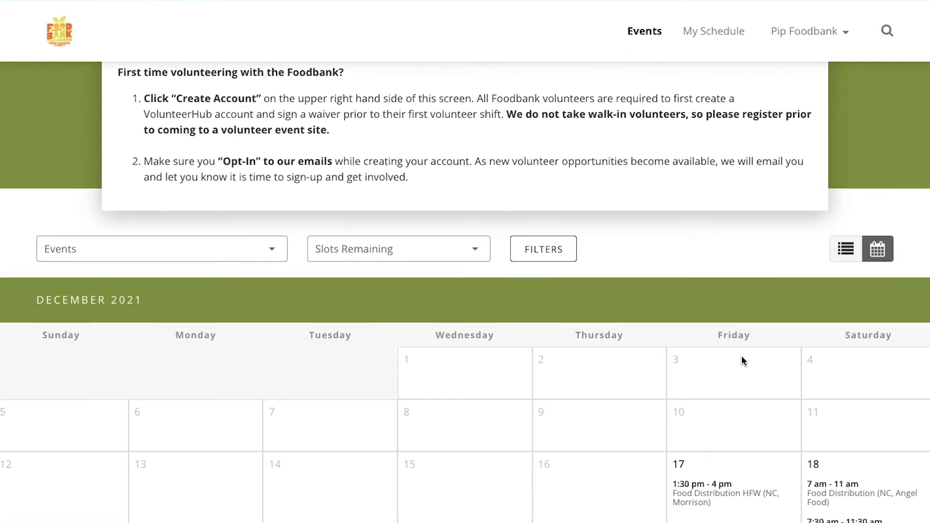
scroll(743, 360, "down", 1)
scroll(743, 360, "down", 1)
scroll(743, 361, "down", 2)
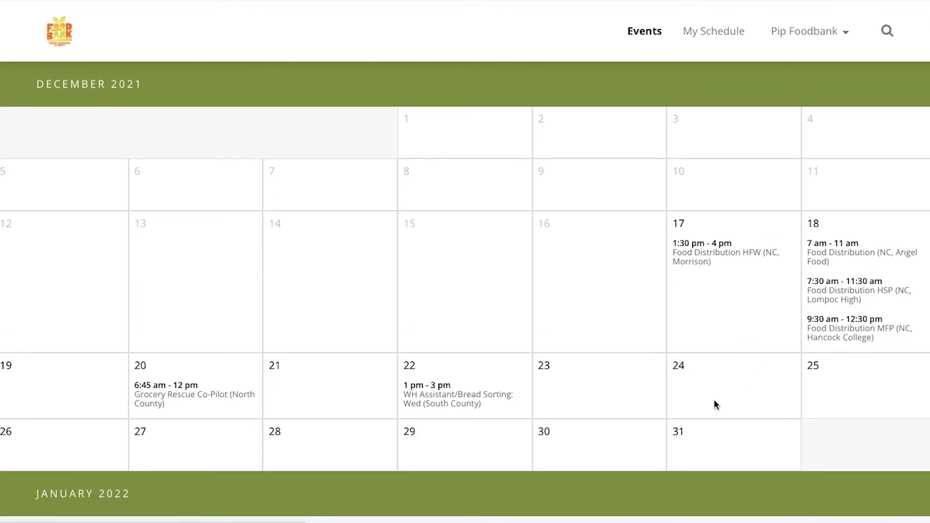
- Switch the Events page to list view and browse the shifts from December 17, 2021
scroll(461, 357, "up", 6)
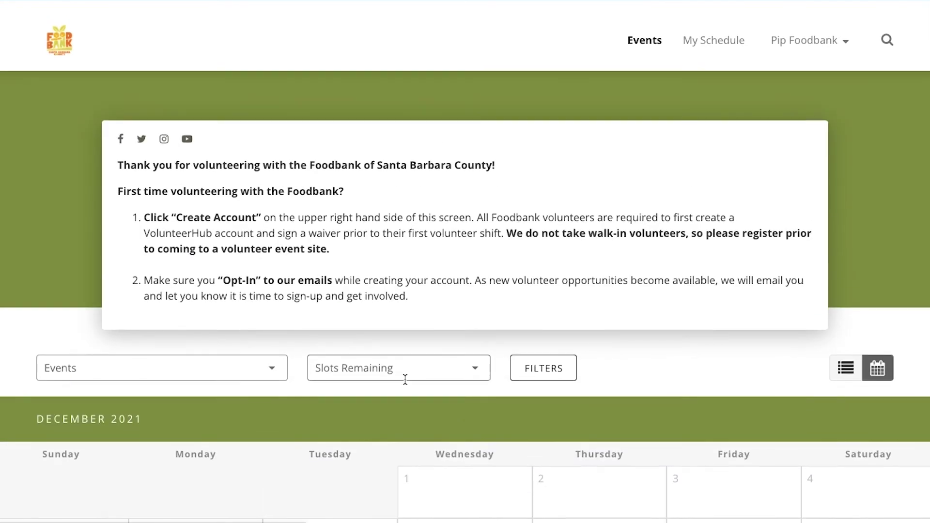
left_click(847, 360)
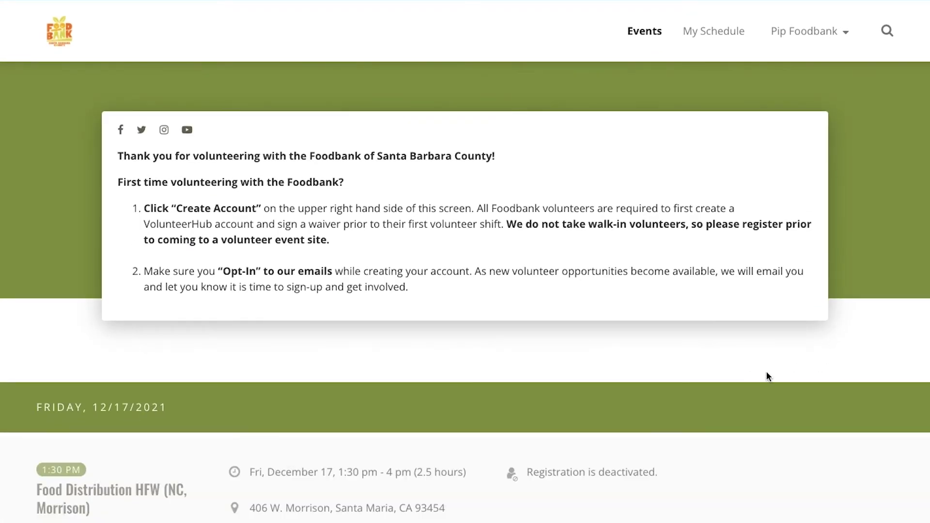
scroll(766, 376, "down", 2)
scroll(748, 417, "down", 3)
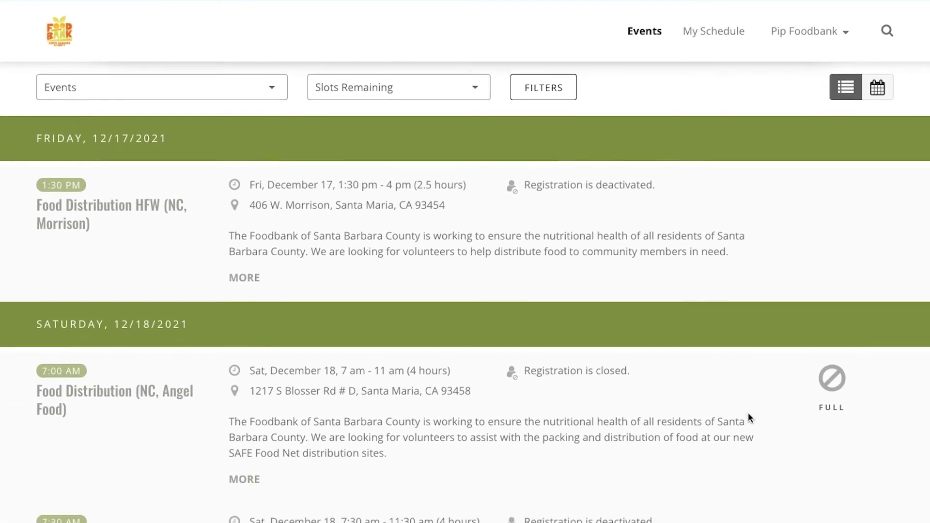
scroll(635, 436, "down", 1)
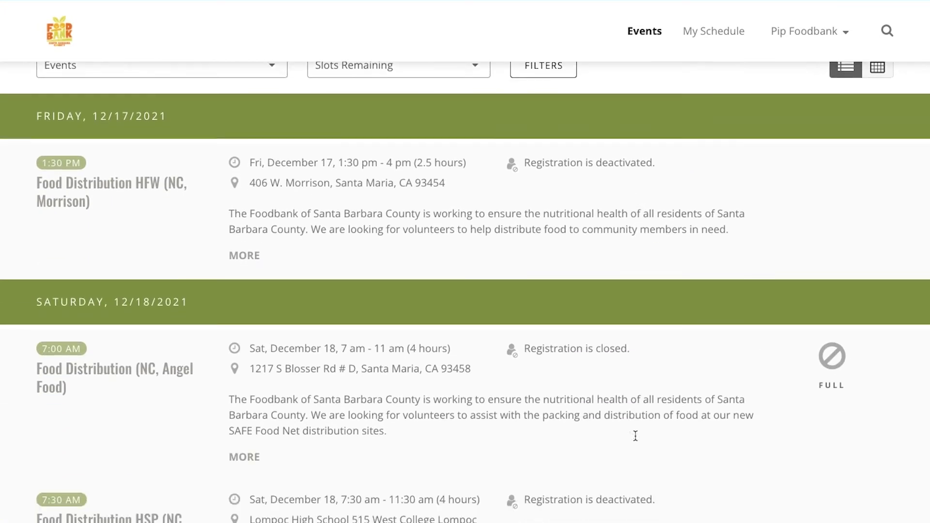
scroll(636, 436, "down", 3)
scroll(635, 436, "down", 2)
scroll(678, 446, "down", 2)
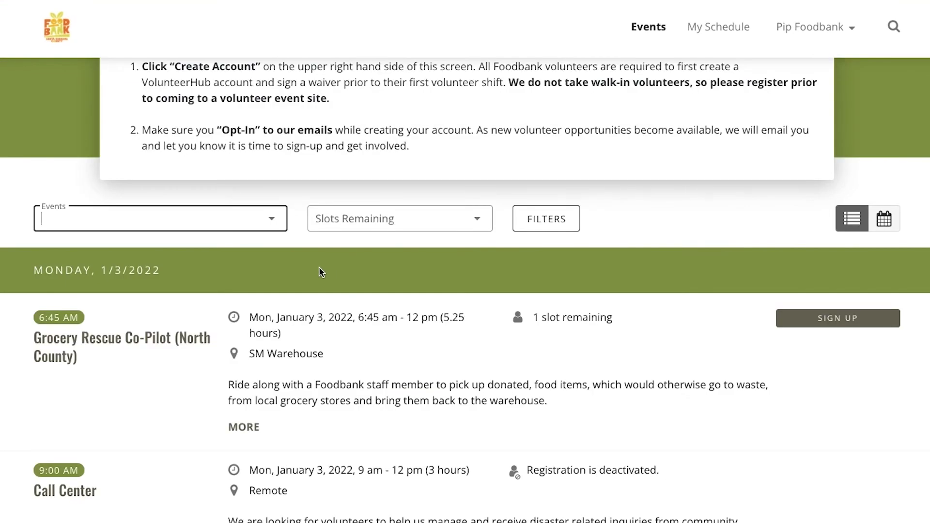
- Review the Events category filter options and close them without choosing one
left_click(273, 220)
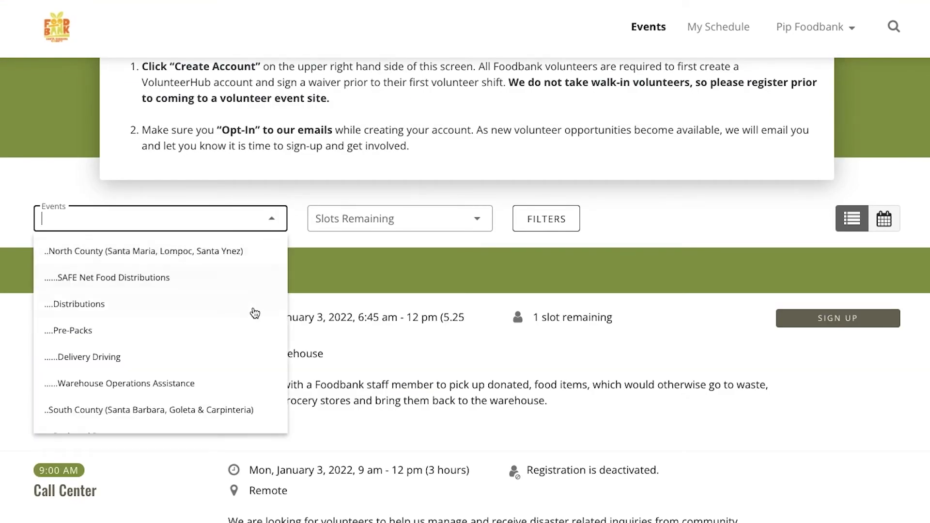
scroll(253, 322, "down", 2)
scroll(254, 327, "down", 2)
scroll(255, 327, "down", 1)
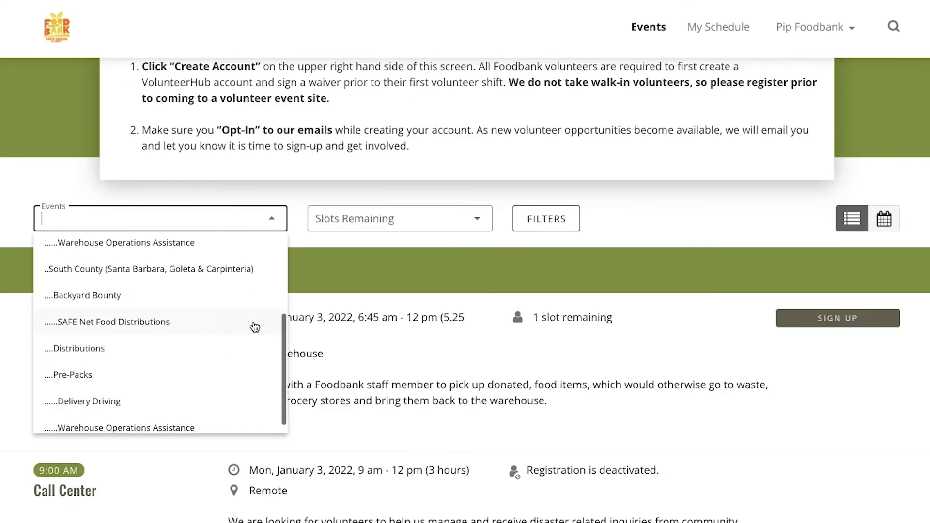
scroll(254, 328, "down", 1)
scroll(255, 327, "up", 2)
scroll(253, 327, "up", 2)
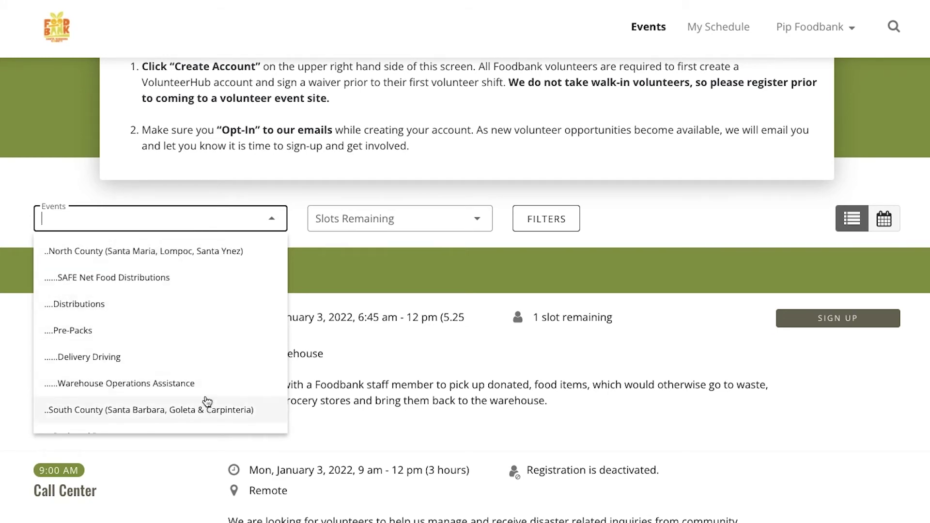
left_click(205, 409)
- Browse the unfiltered shift list, briefly selecting a 'deactivated' status word
scroll(205, 408, "down", 3)
scroll(680, 315, "down", 2)
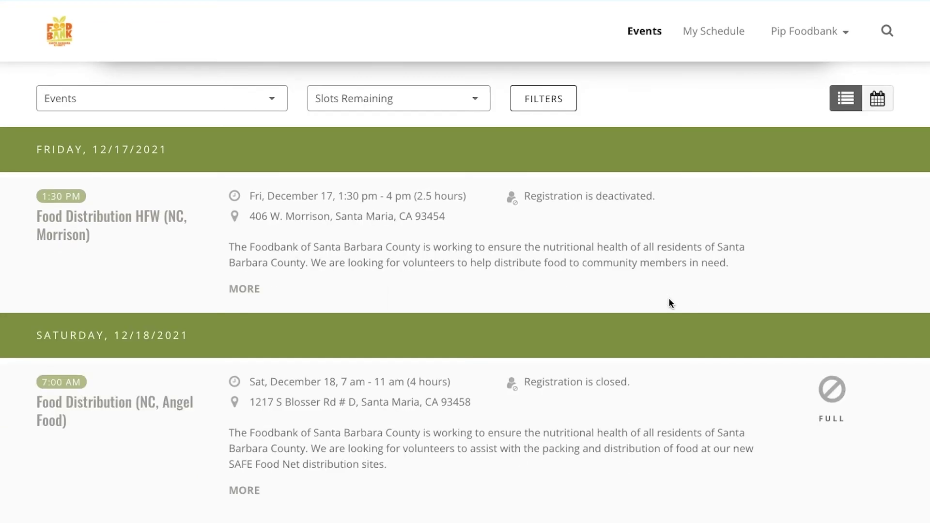
scroll(735, 335, "down", 6)
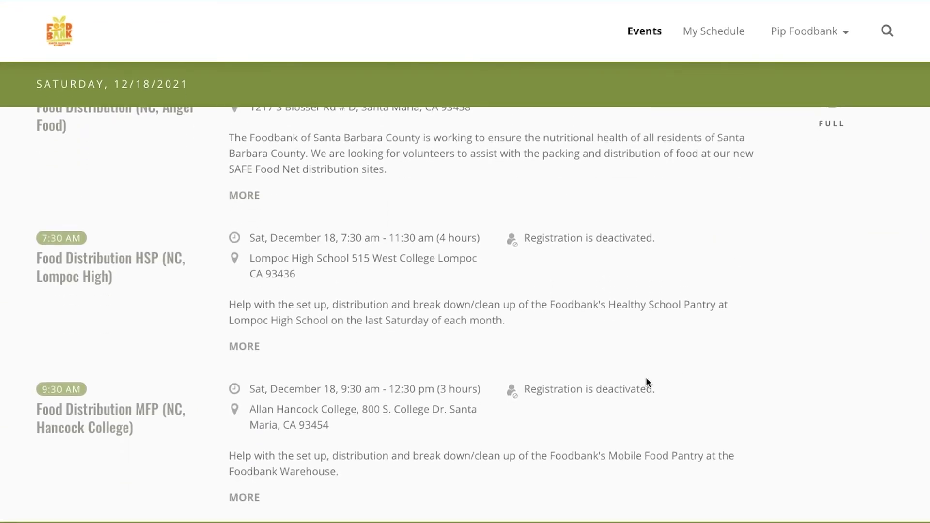
double_click(622, 389)
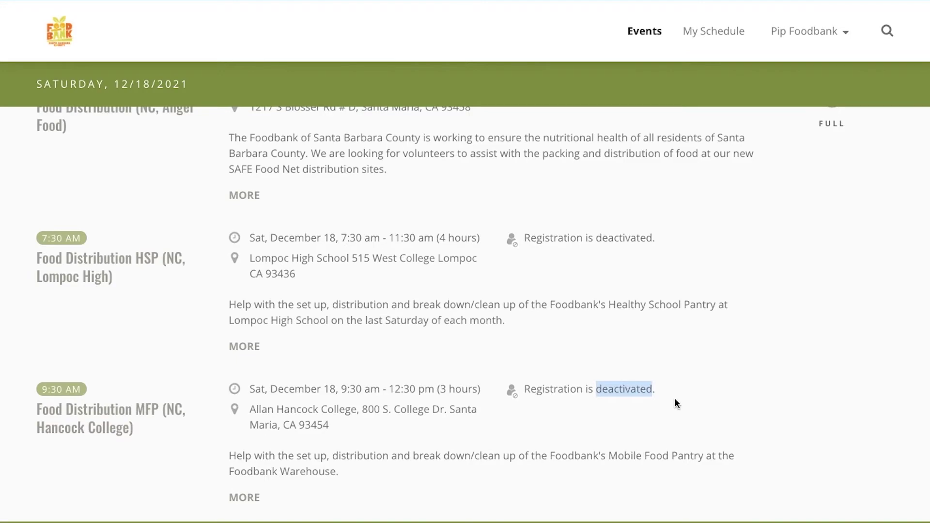
left_click(677, 403)
scroll(677, 403, "down", 6)
scroll(677, 404, "up", 1)
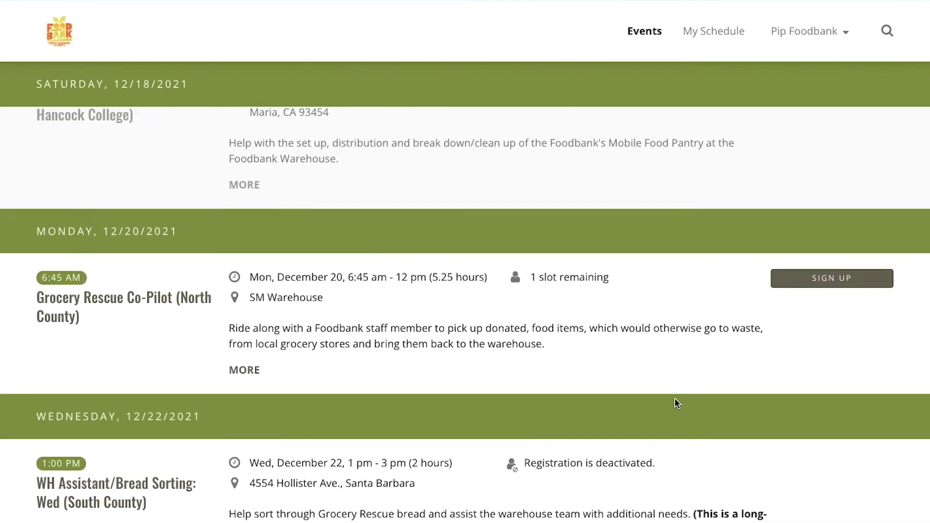
scroll(676, 403, "down", 1)
scroll(677, 403, "up", 1)
scroll(677, 404, "down", 5)
scroll(676, 403, "down", 3)
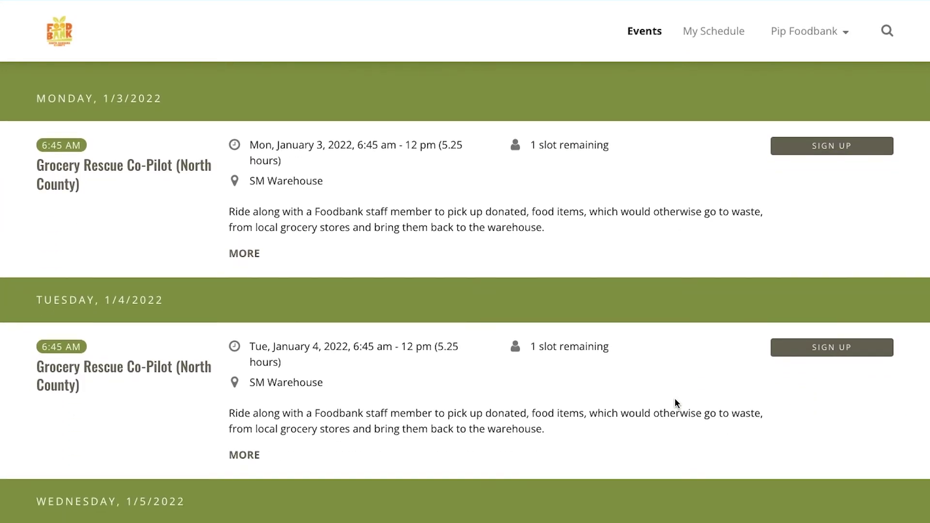
scroll(677, 403, "down", 4)
scroll(677, 403, "down", 6)
scroll(677, 404, "up", 14)
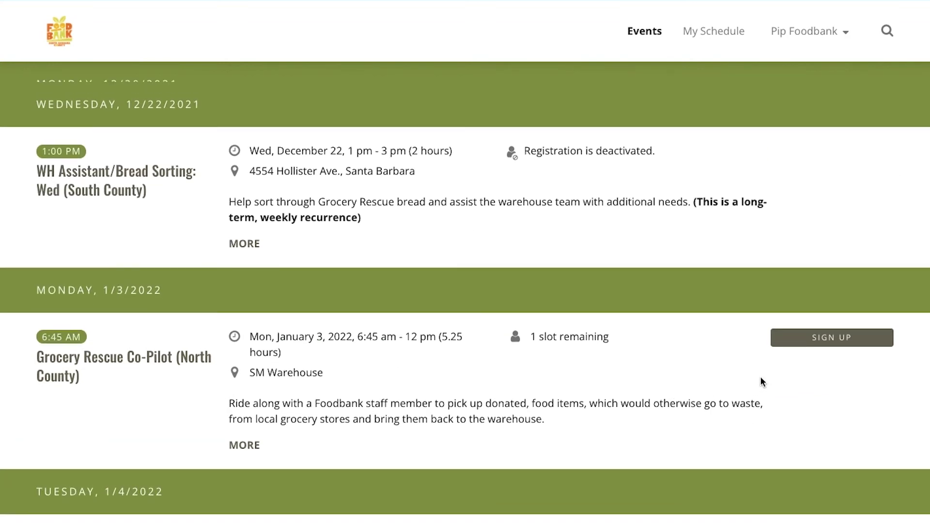
scroll(671, 345, "up", 3)
scroll(698, 359, "up", 1)
scroll(722, 376, "up", 3)
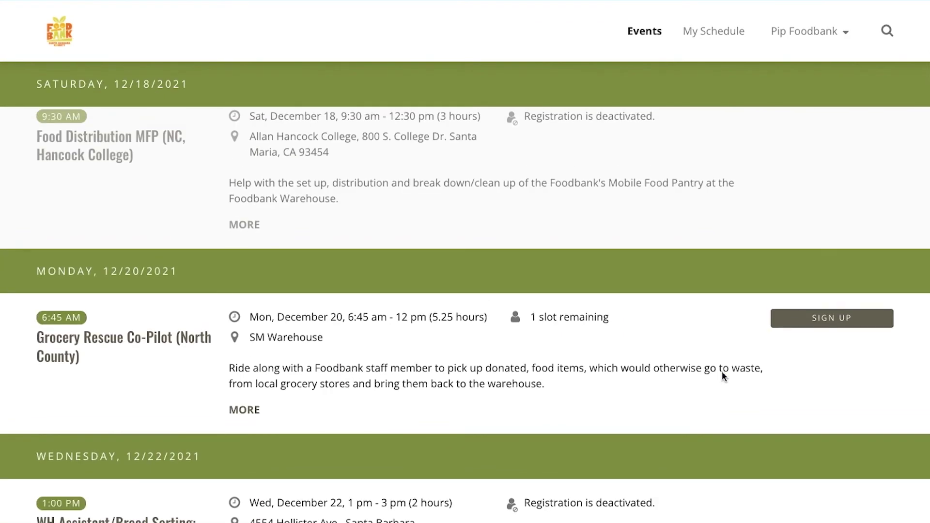
scroll(722, 376, "down", 1)
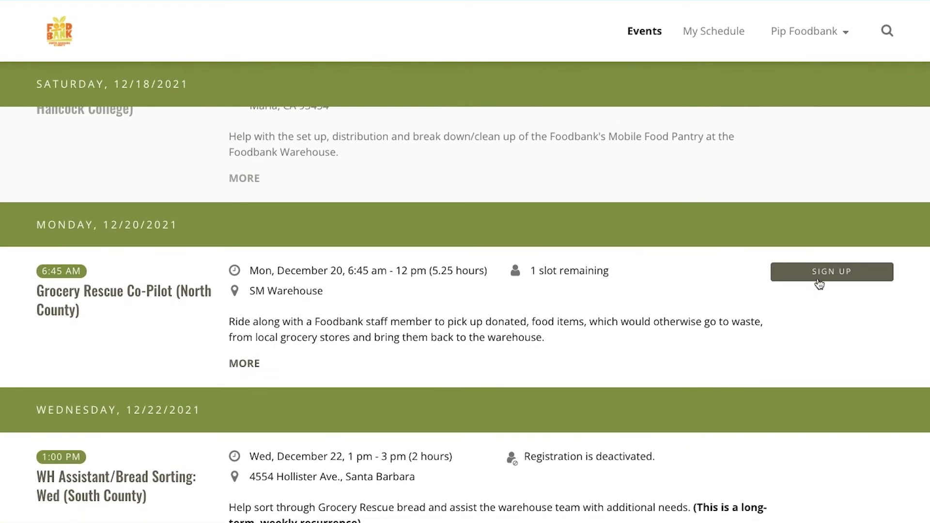
- Sign up for the December 20 Grocery Rescue Co-Pilot shift and choose the January 4 Home Delivery Pre-Pack waitlist
left_click(827, 278)
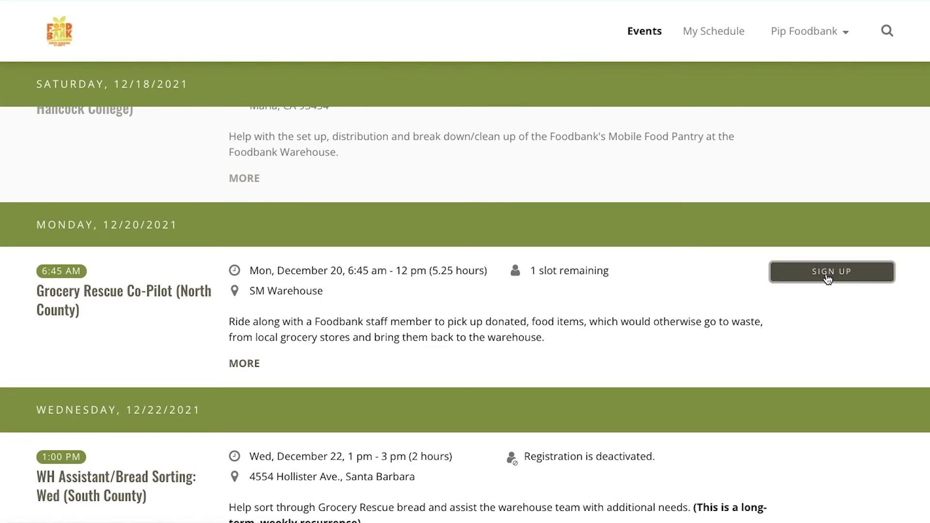
scroll(609, 372, "down", 8)
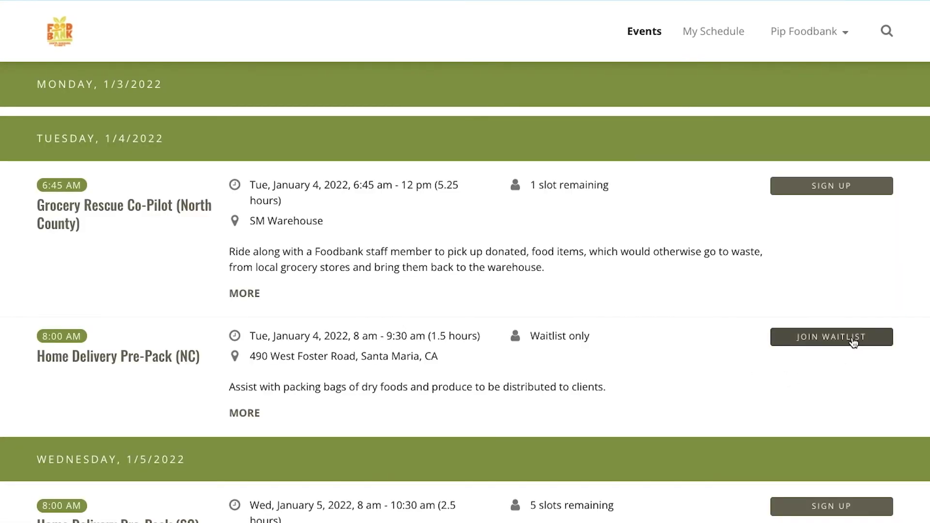
left_click(878, 342)
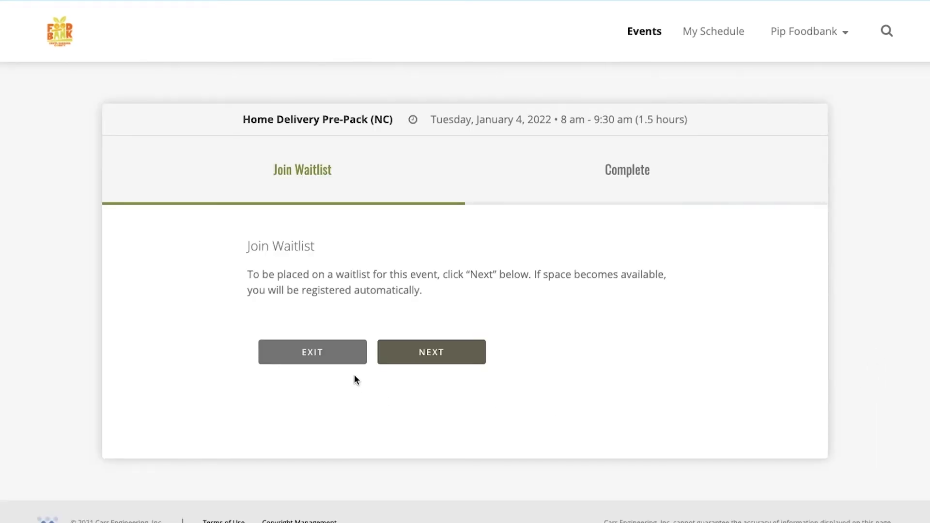
- Confirm the waitlist spot for Home Delivery Pre-Pack (NC) on January 4 and return to Events
left_click(438, 359)
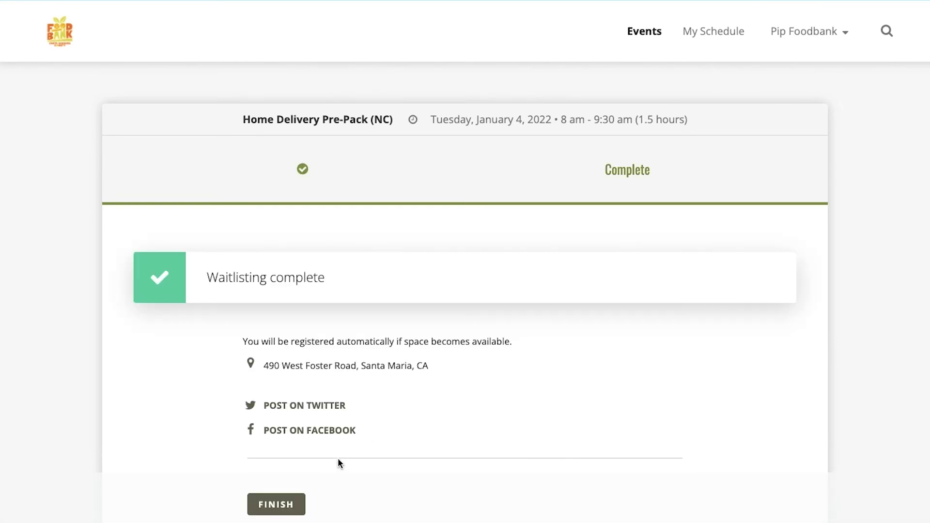
left_click(286, 513)
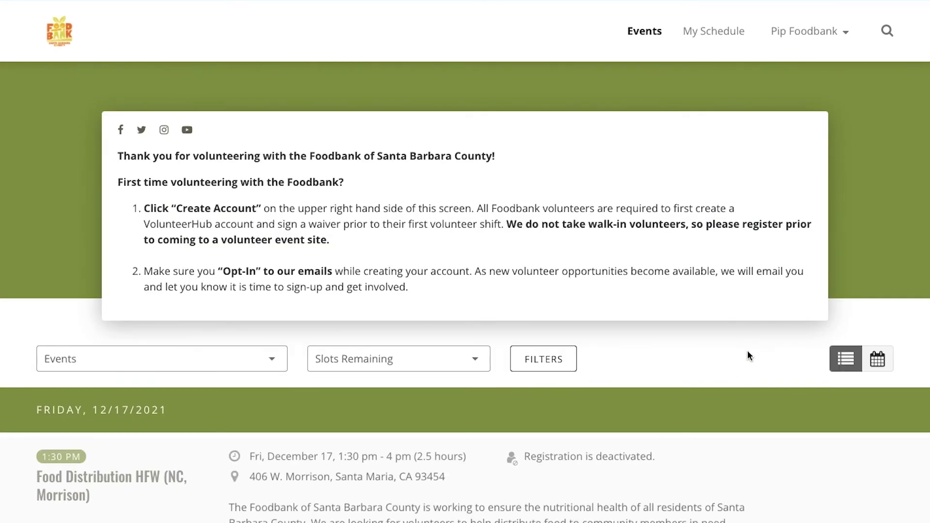
scroll(713, 364, "down", 2)
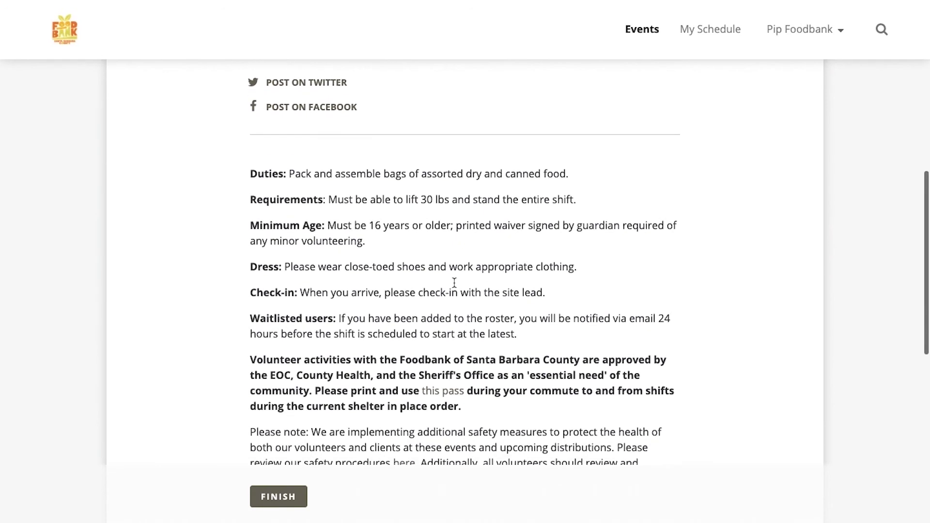
scroll(454, 283, "down", 2)
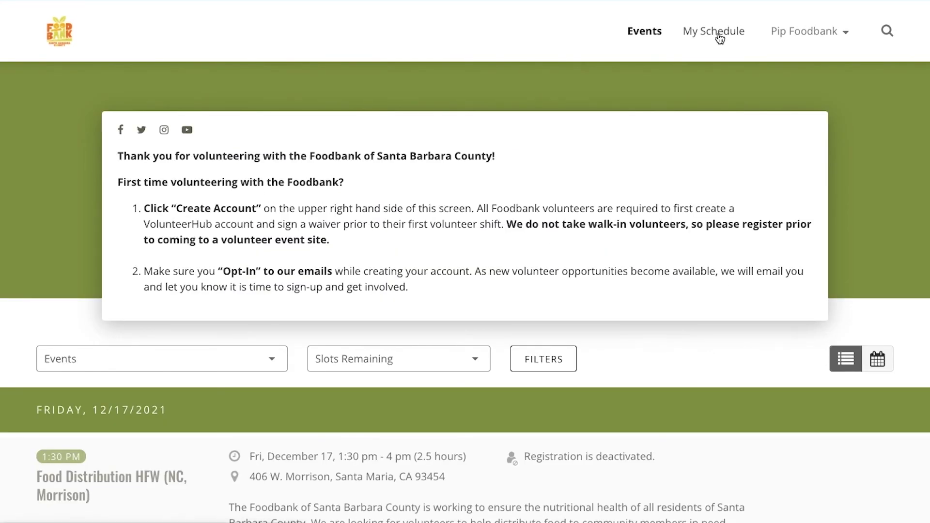
- Cancel the December 20 Grocery Rescue Co-Pilot registration from My Schedule and exit
left_click(720, 38)
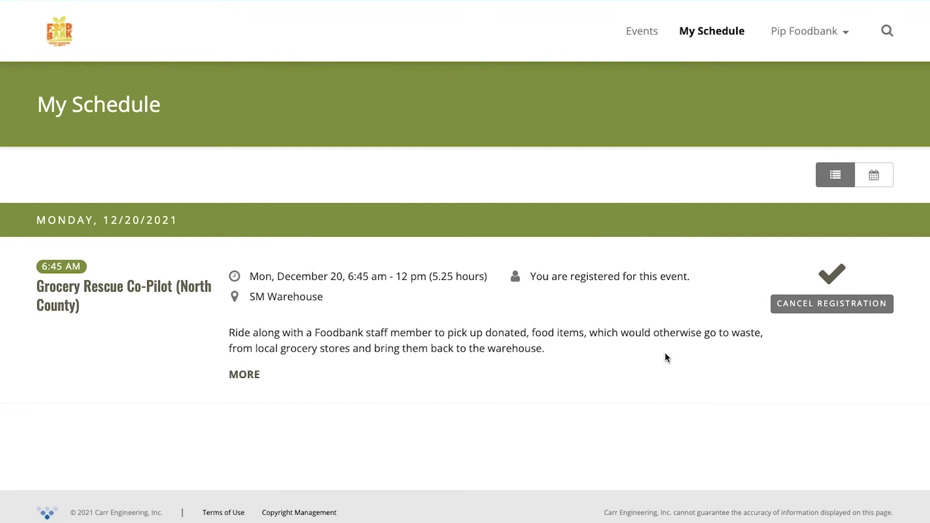
left_click(122, 291)
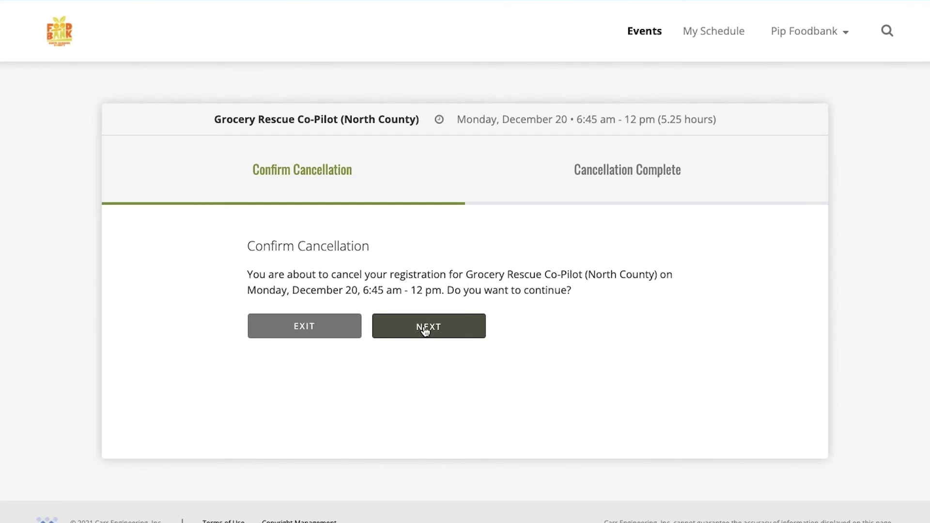
left_click(427, 331)
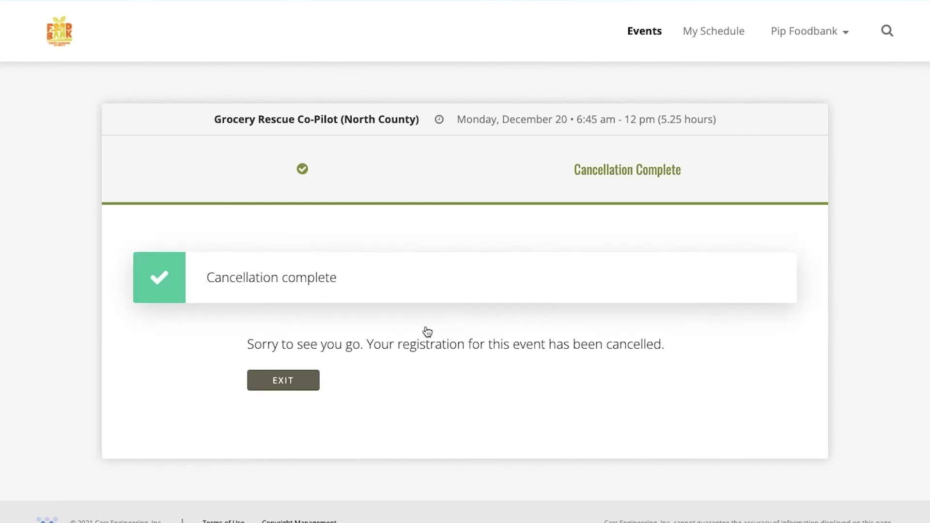
left_click(292, 382)
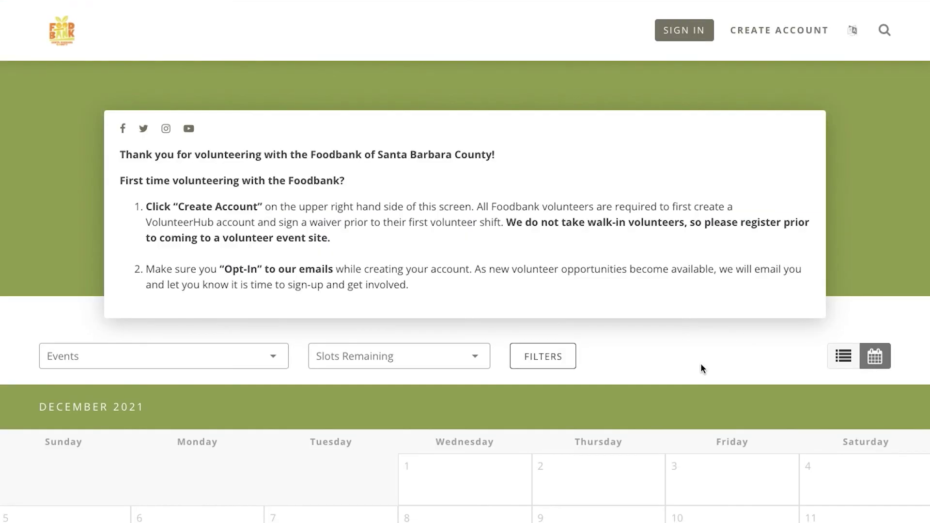